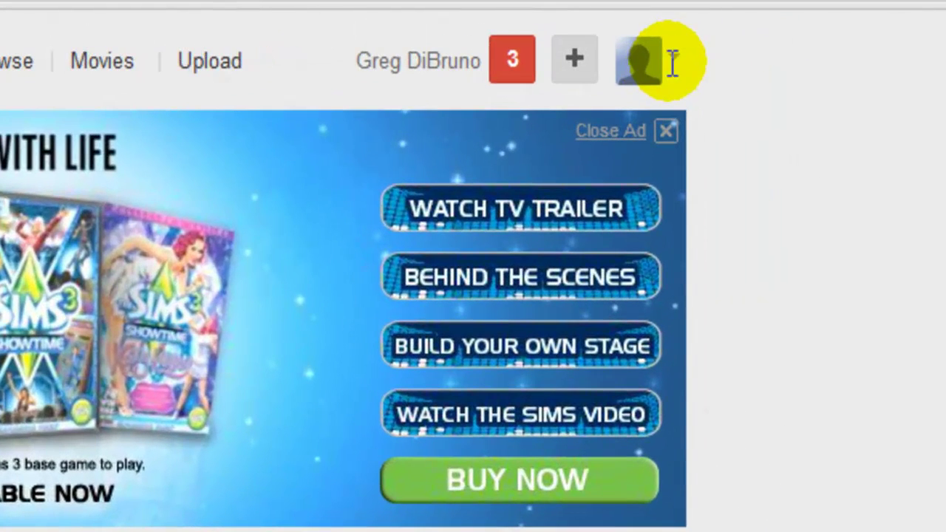
Open the webcam video's enhancements editor by way of the Video Manager and pause its preview.
left_click(673, 63)
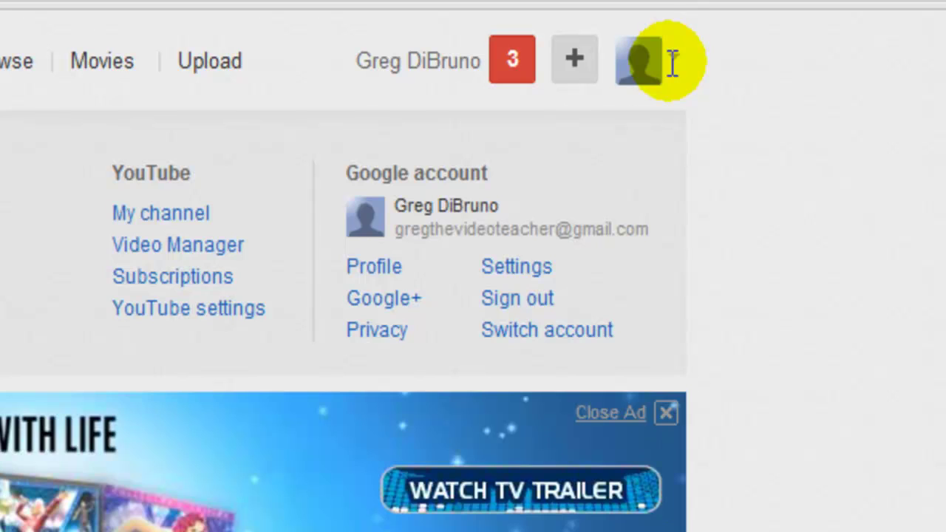
left_click(205, 252)
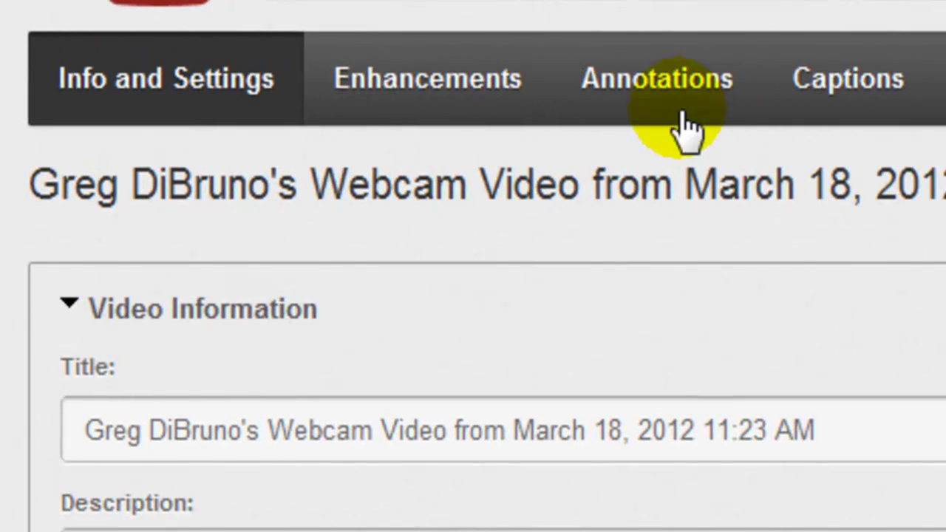
left_click(518, 88)
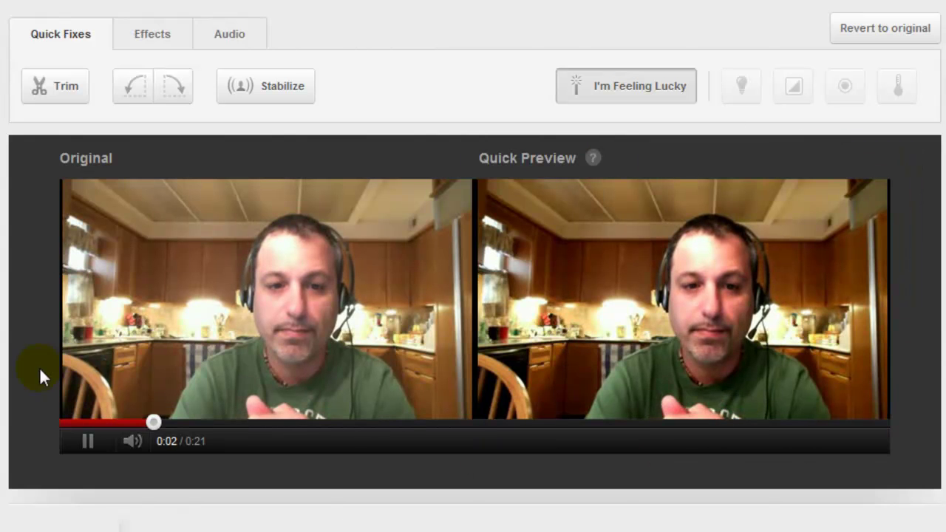
left_click(89, 443)
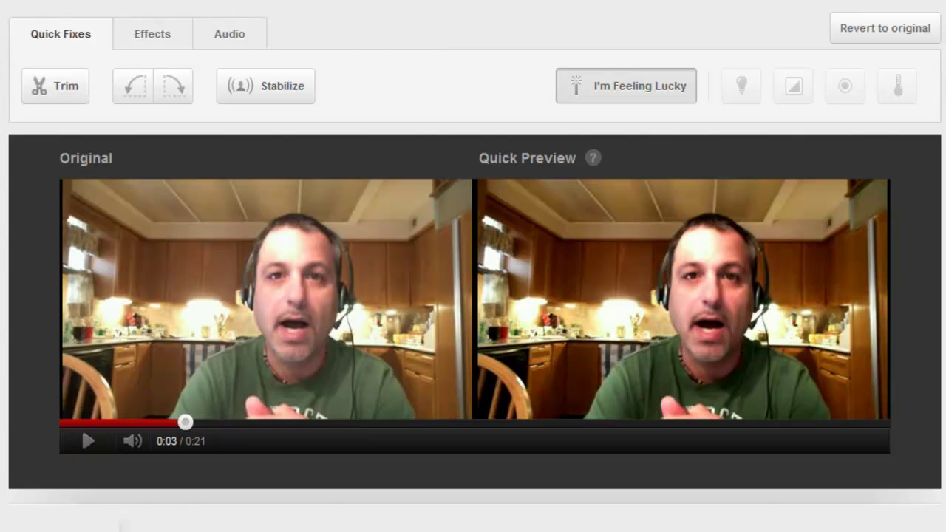
Switch the I'm Feeling Lucky lighting and color fix off for comparison, reapply it, and pause the preview.
left_click(611, 88)
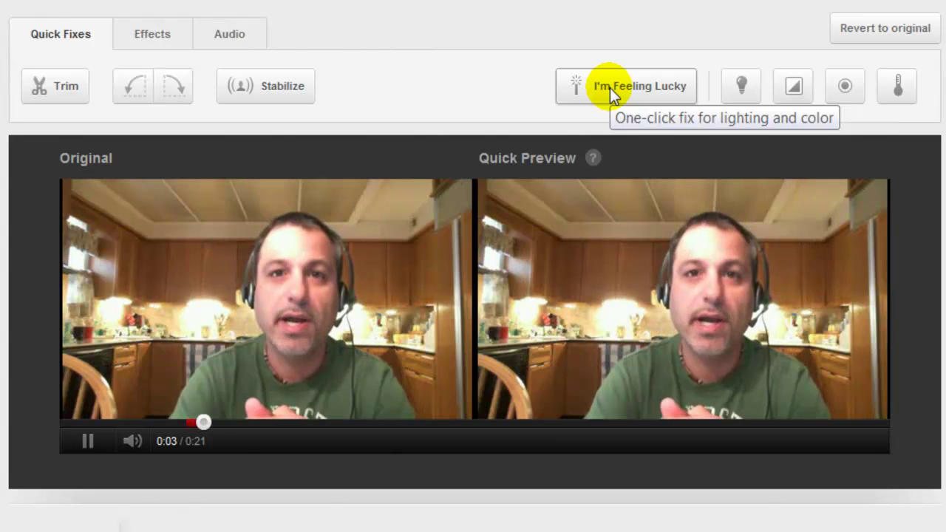
left_click(93, 442)
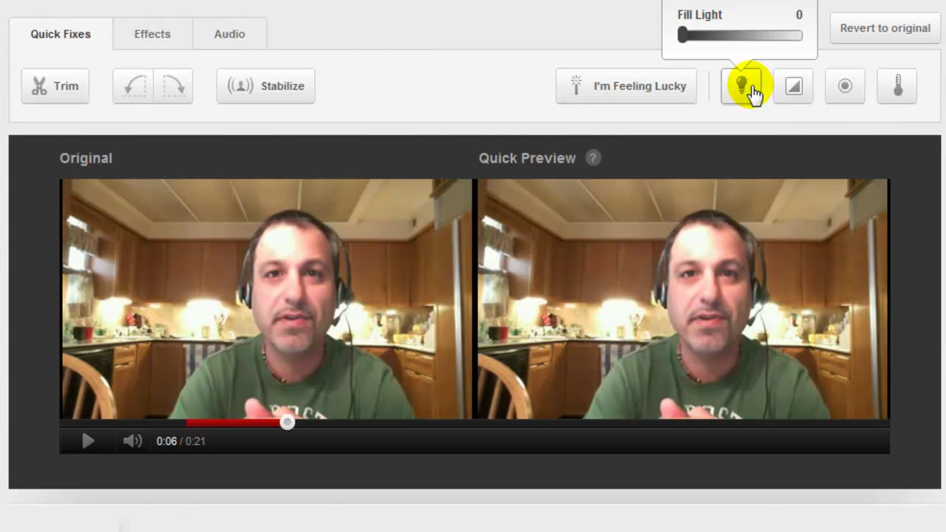
left_click(697, 89)
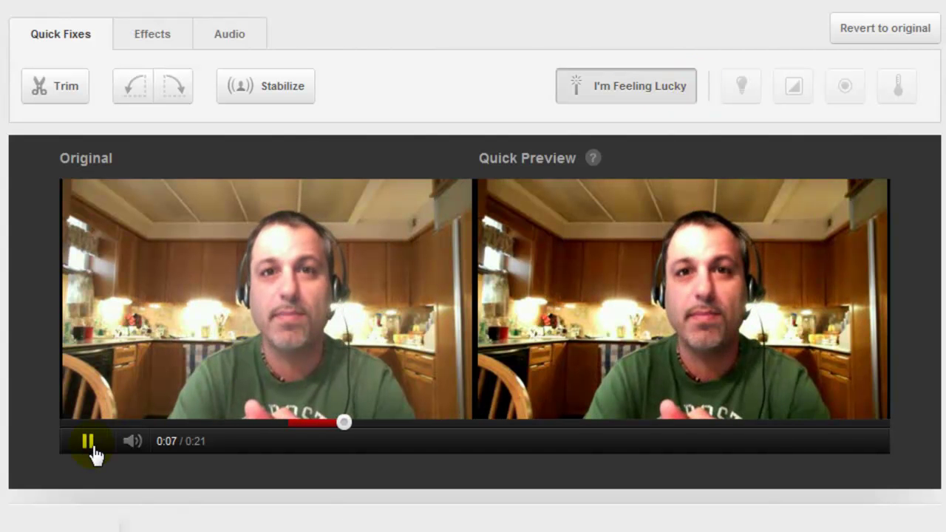
left_click(89, 442)
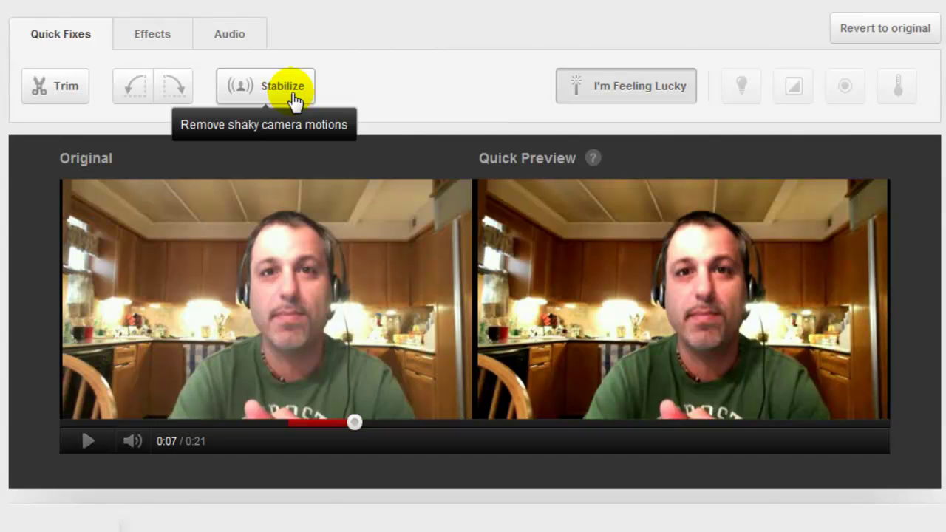
Try rotating the video clockwise and rotate it back counterclockwise, pausing the preview in each orientation.
left_click(178, 87)
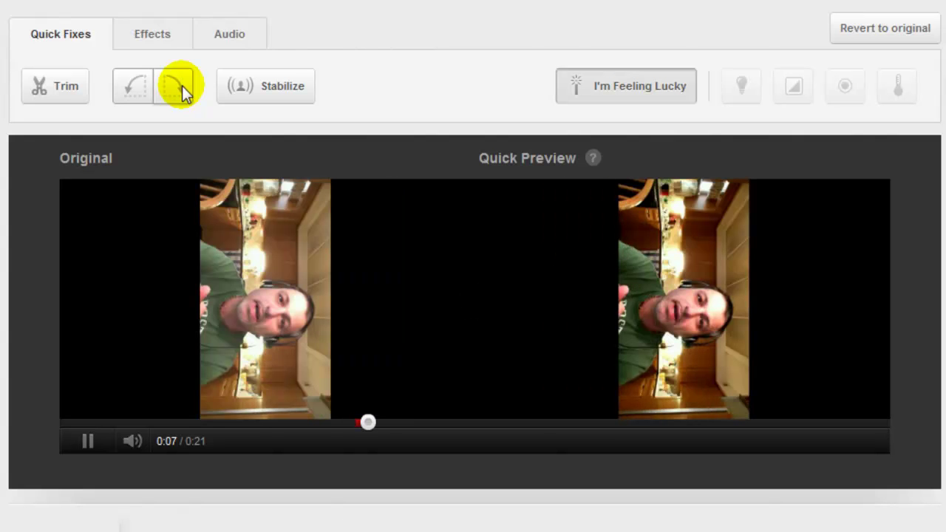
left_click(90, 445)
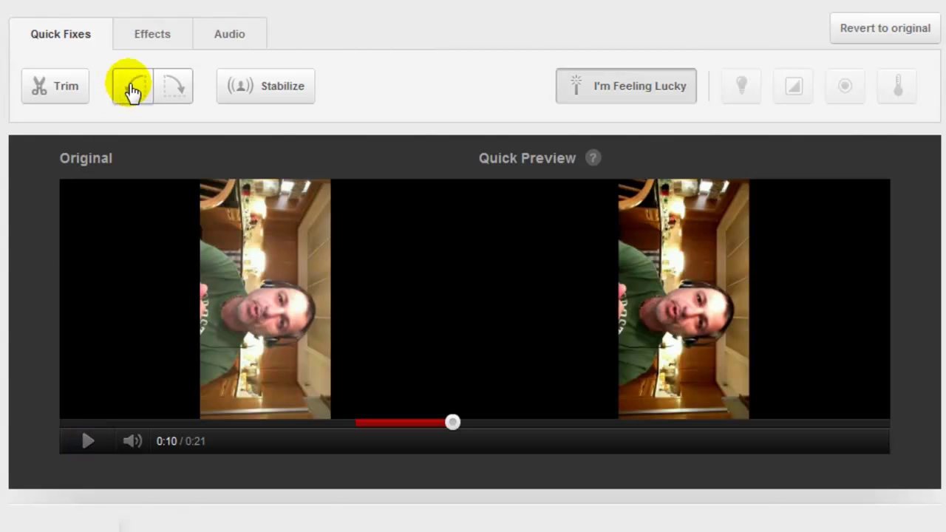
left_click(130, 85)
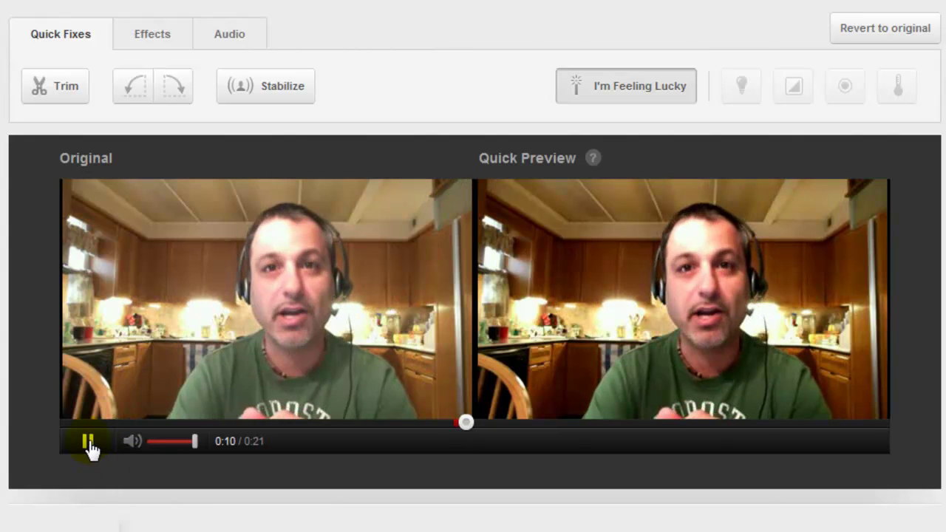
left_click(88, 444)
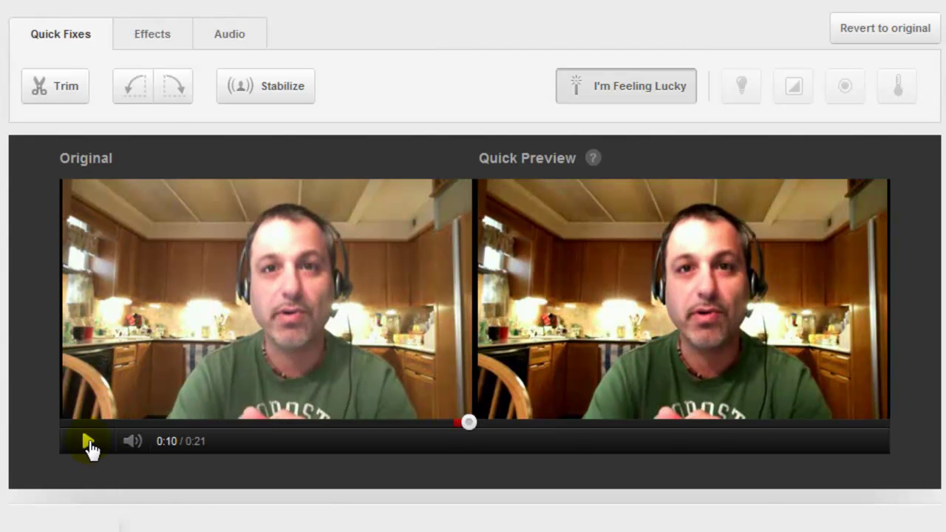
Try trimming the end of the video to about 0:19 and restore the end bracket to the full length.
left_click(59, 93)
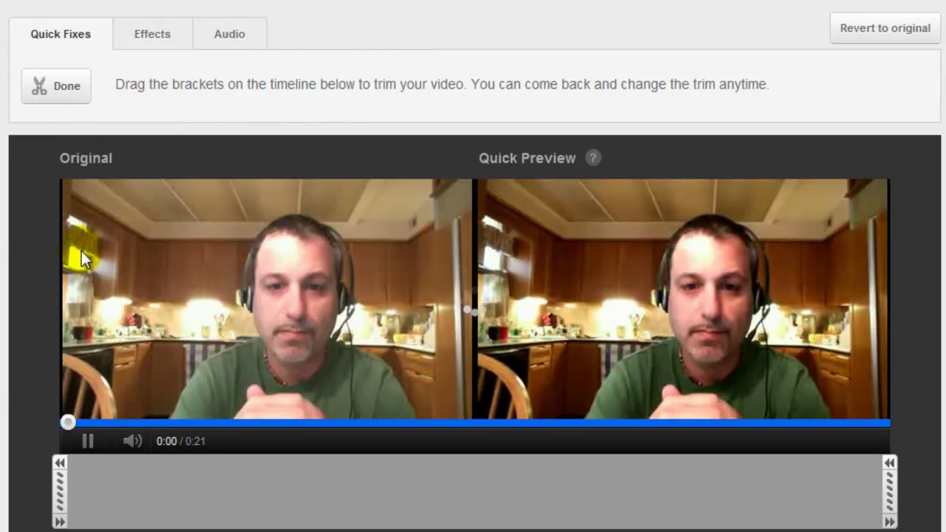
left_click(95, 442)
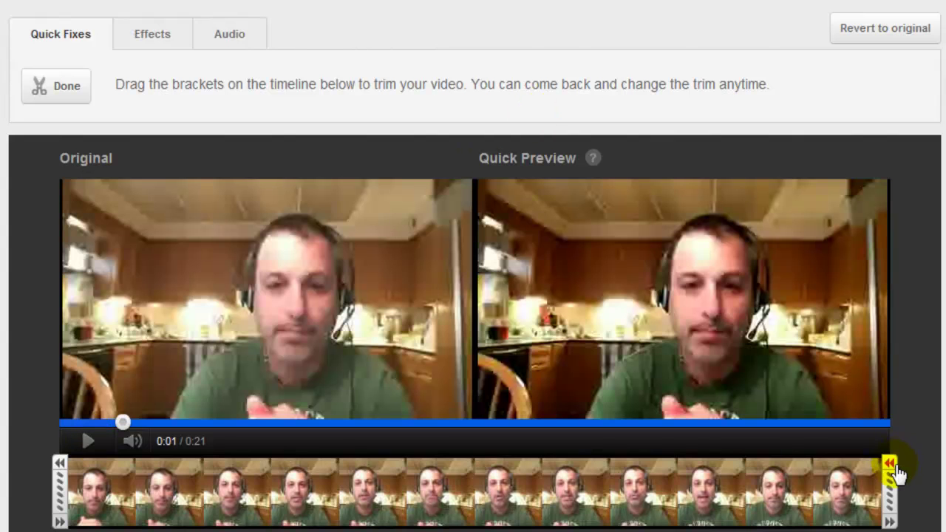
left_click_drag(887, 484, 816, 482)
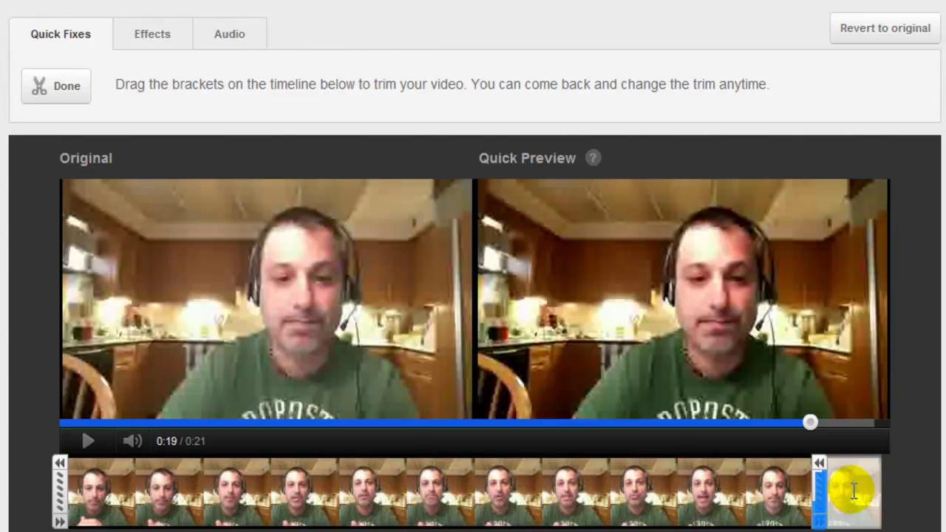
left_click_drag(822, 490, 917, 503)
Try the Black and White effect on the video and pause the preview to inspect it.
left_click(182, 37)
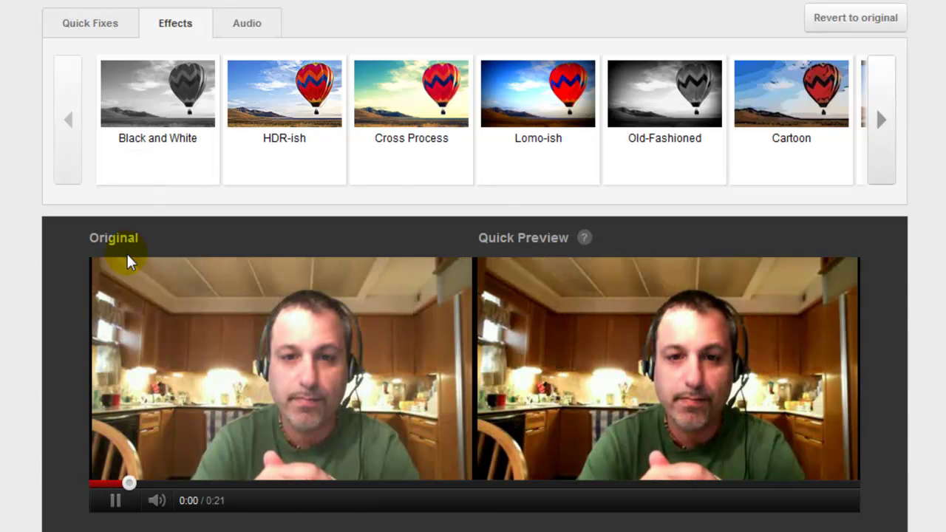
left_click(115, 503)
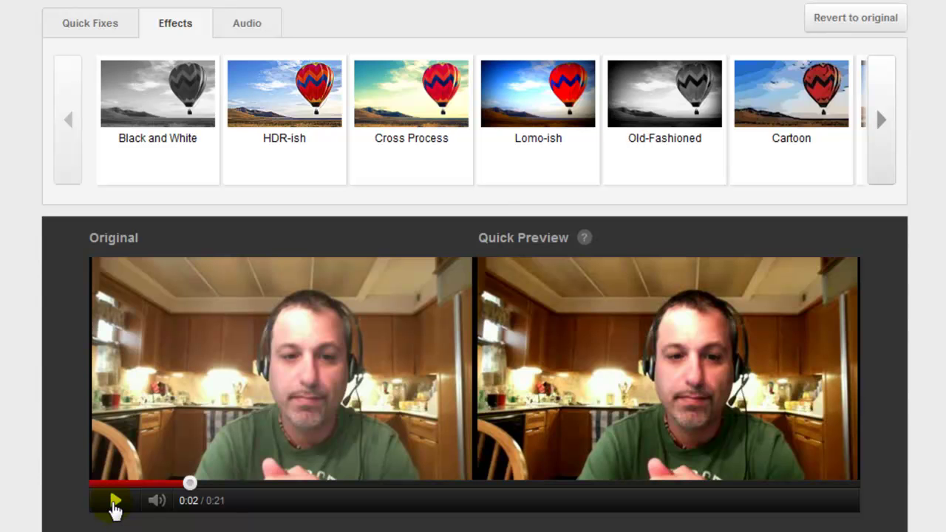
left_click(178, 107)
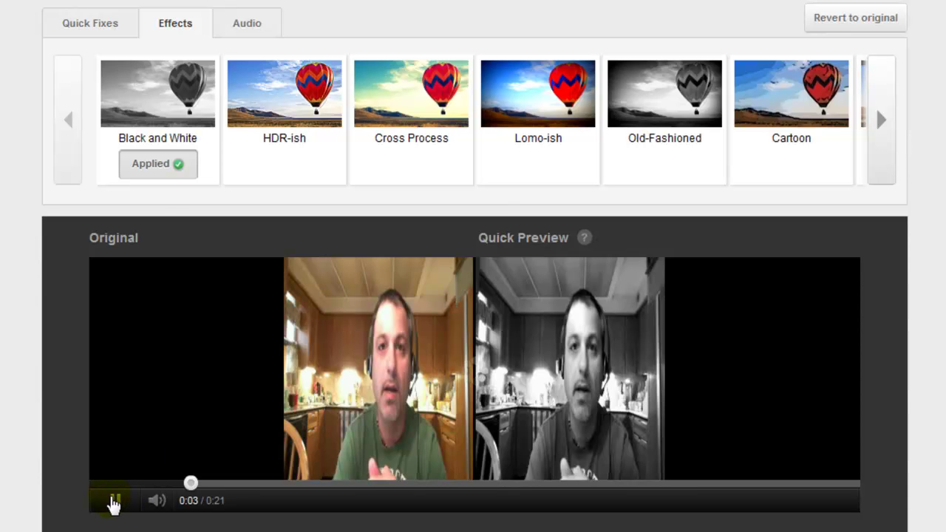
left_click(115, 502)
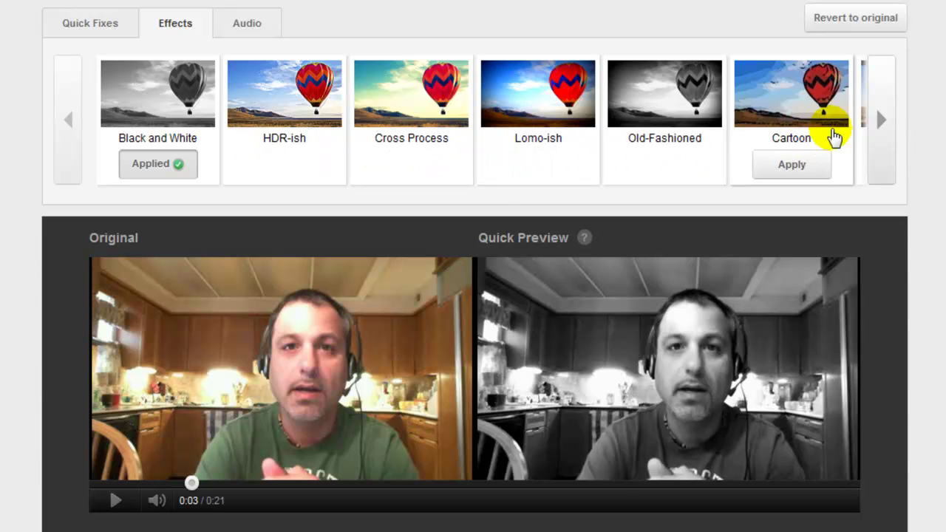
Browse the available effects, apply Sepia to the video, and pause the preview.
left_click(884, 138)
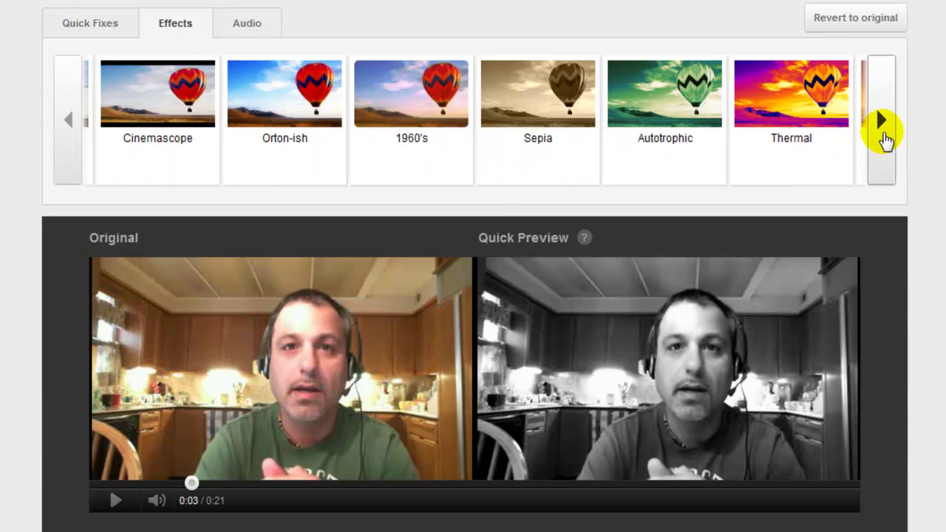
left_click(883, 138)
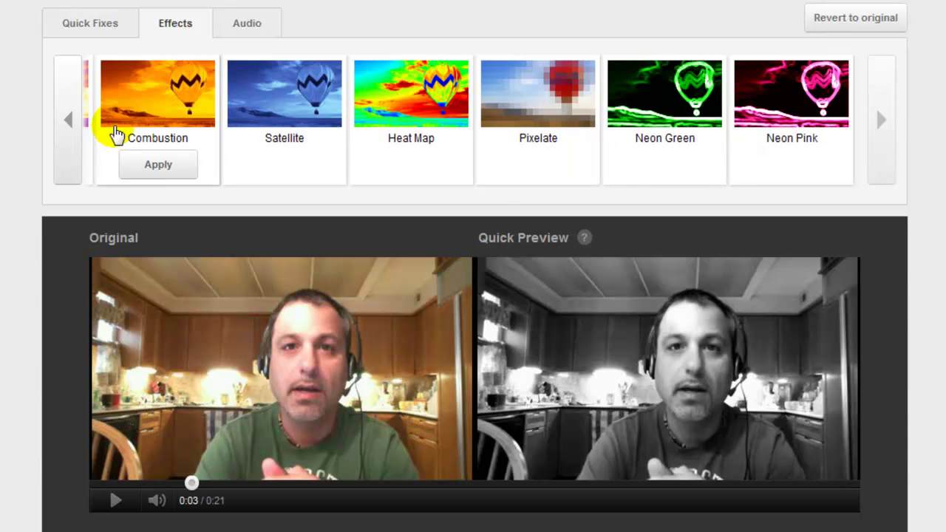
left_click(72, 119)
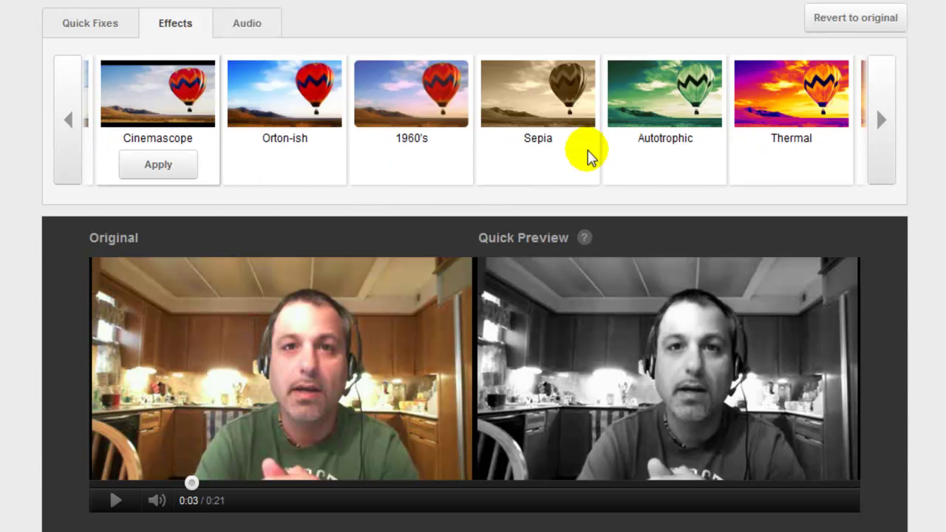
left_click(576, 120)
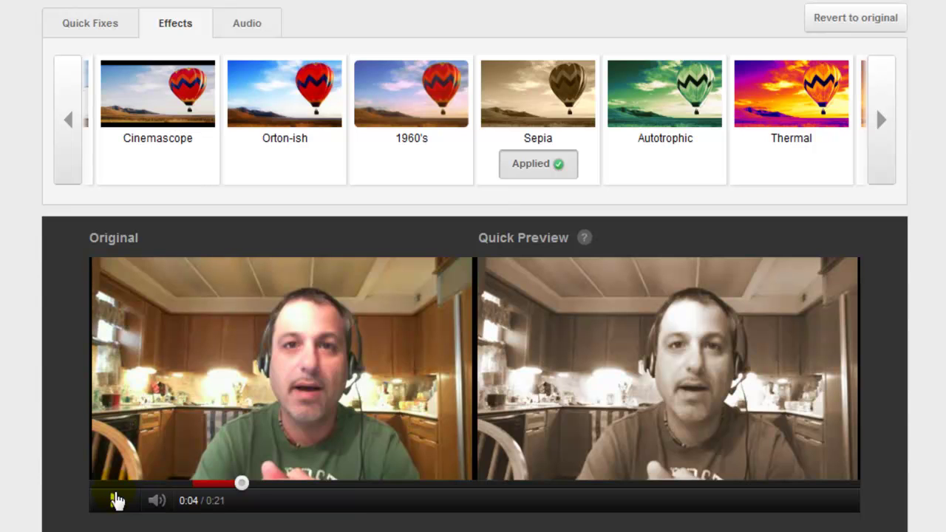
left_click(116, 501)
left_click(881, 127)
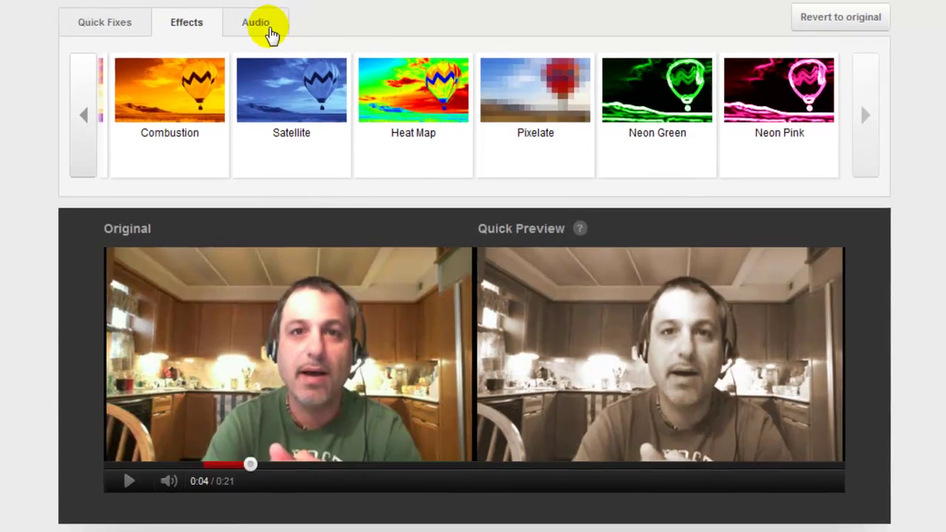
Swap the video's soundtrack for the recommended jazz track "Piano Boogie March 7 (30)" and pause the preview.
left_click(269, 28)
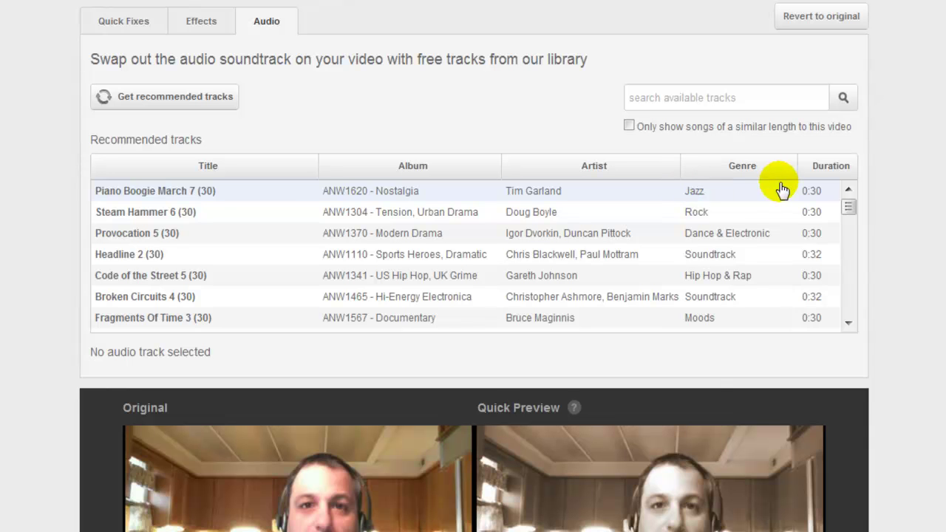
scroll(473, 266, "down", 1)
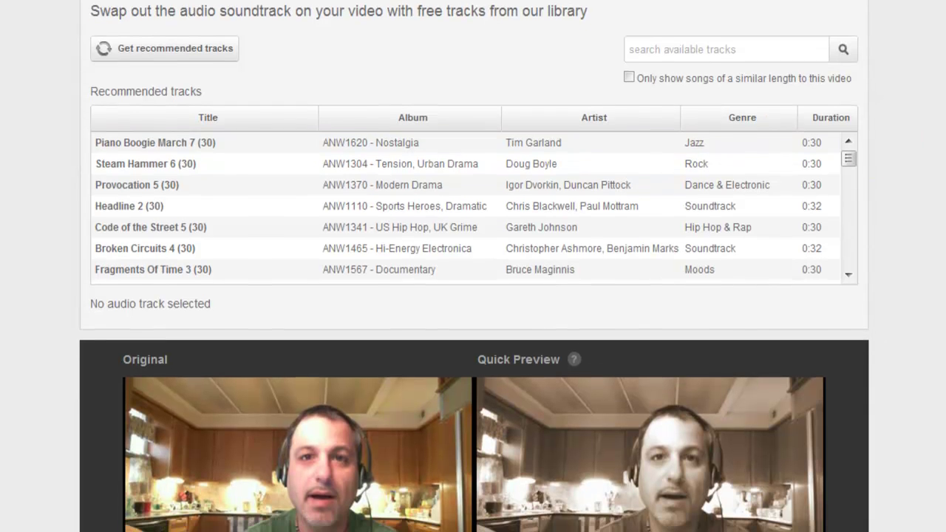
left_click_drag(850, 162, 849, 181)
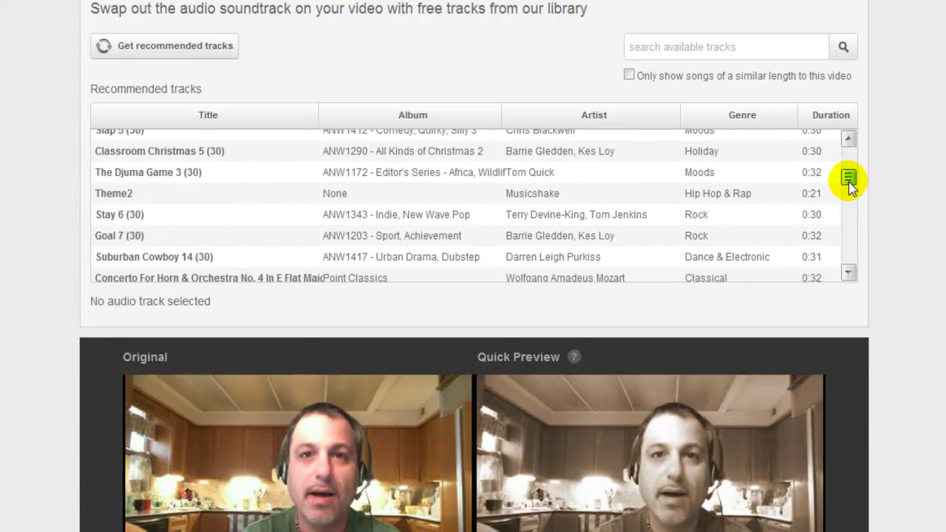
scroll(474, 266, "down", 2)
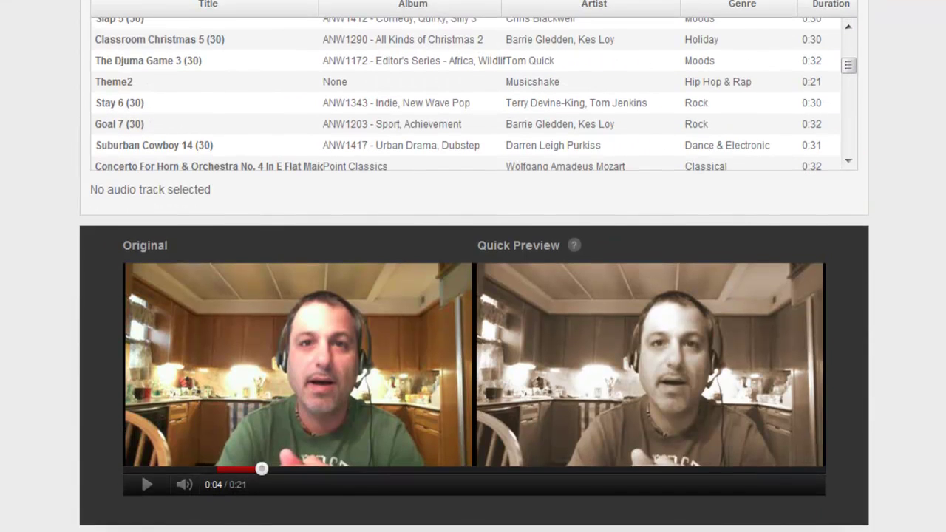
scroll(473, 266, "up", 1)
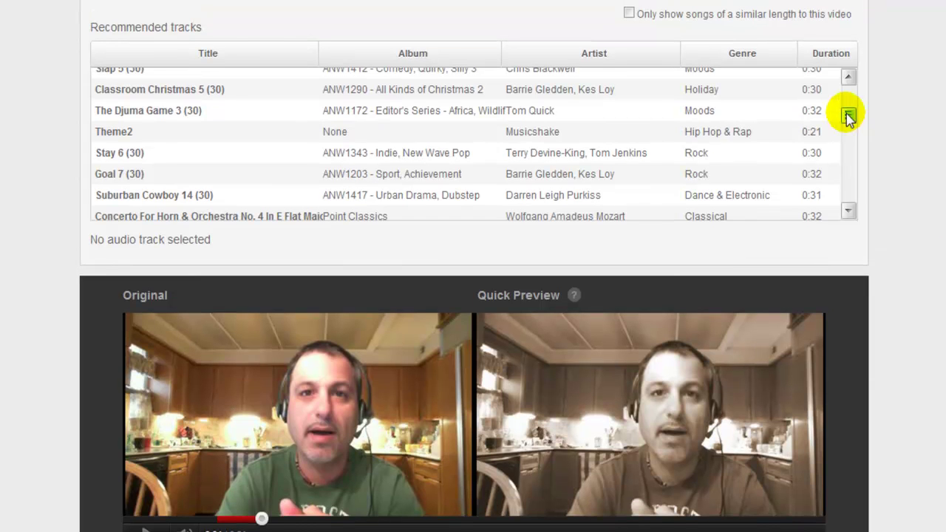
left_click_drag(849, 117, 850, 92)
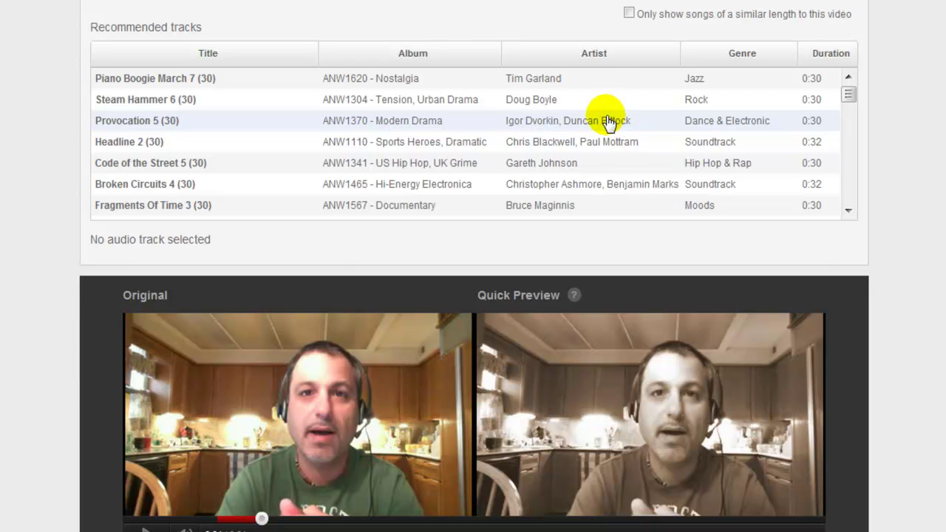
scroll(473, 340, "down", 1)
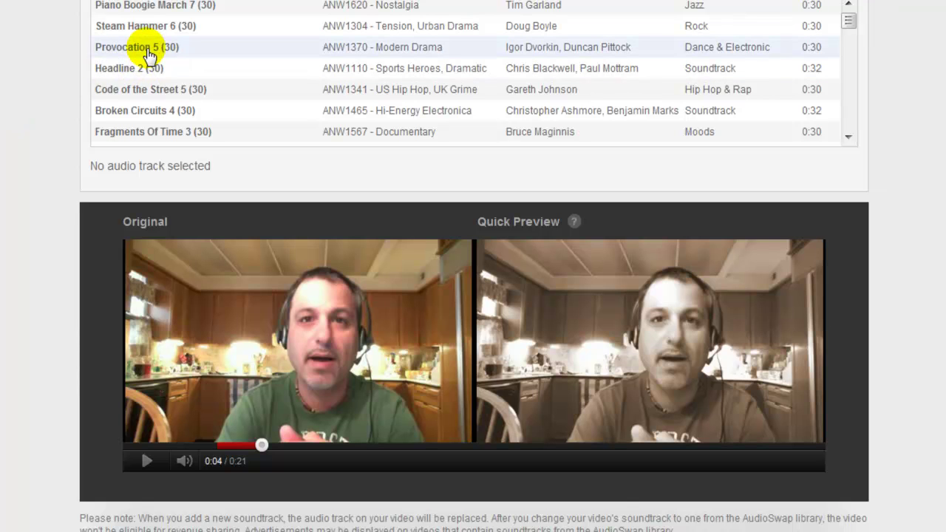
left_click(149, 7)
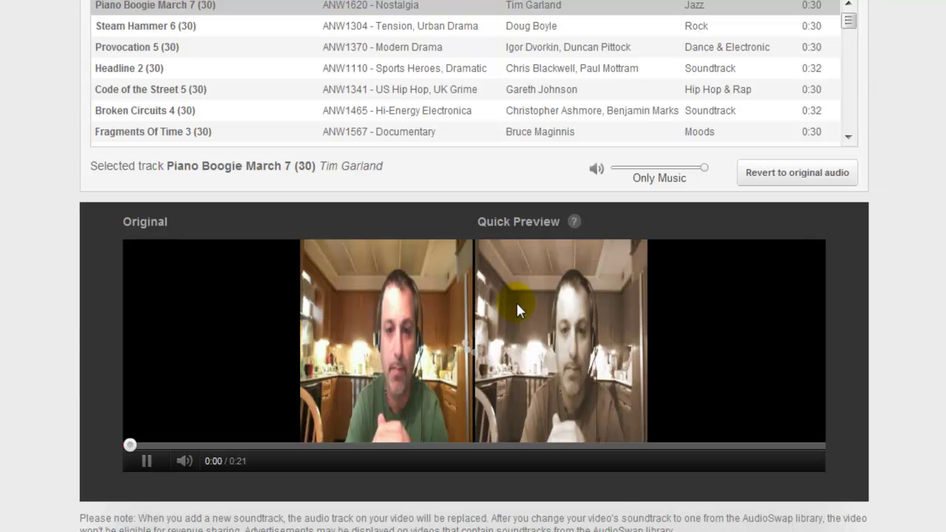
left_click(147, 462)
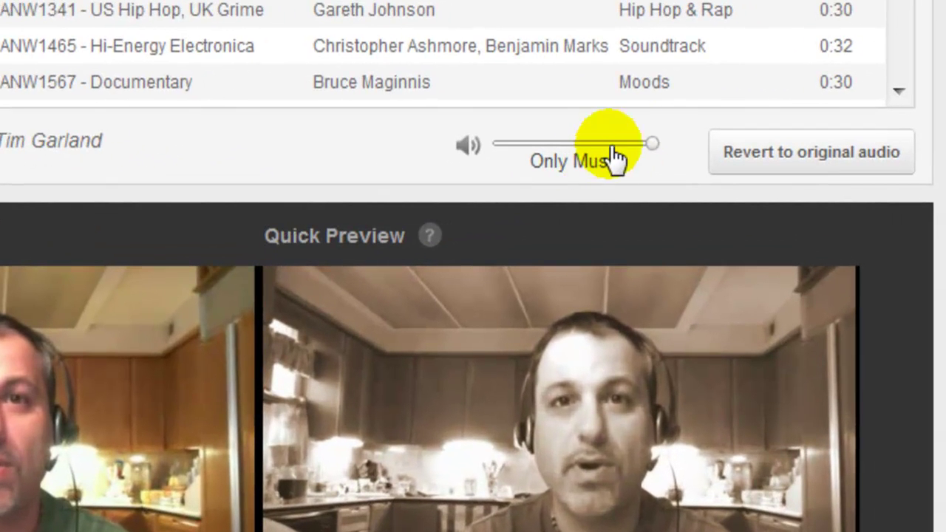
Adjust the balance between the new soundtrack and the original audio to Favor Music.
left_click(656, 146)
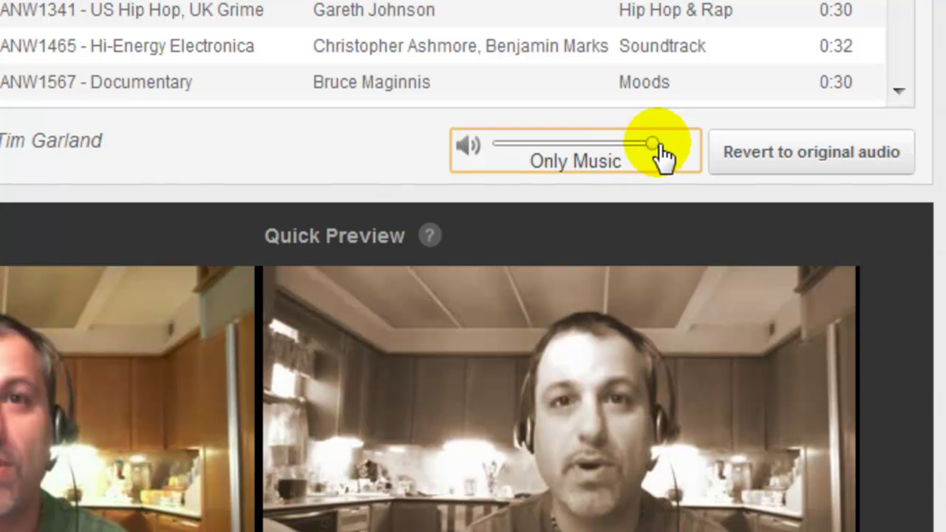
left_click_drag(653, 145, 611, 157)
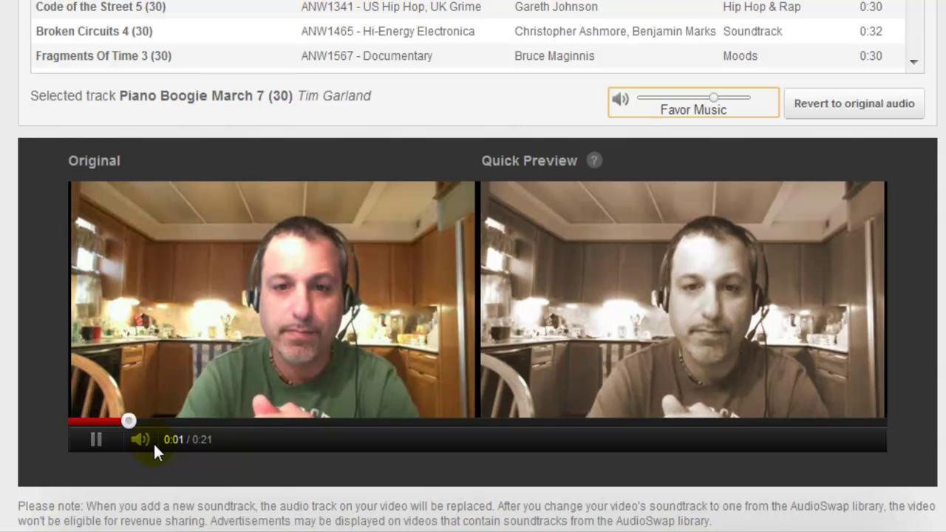
Pause the preview, shift the soundtrack balance to Favor Original Audio, and pause the restarted preview.
left_click(101, 441)
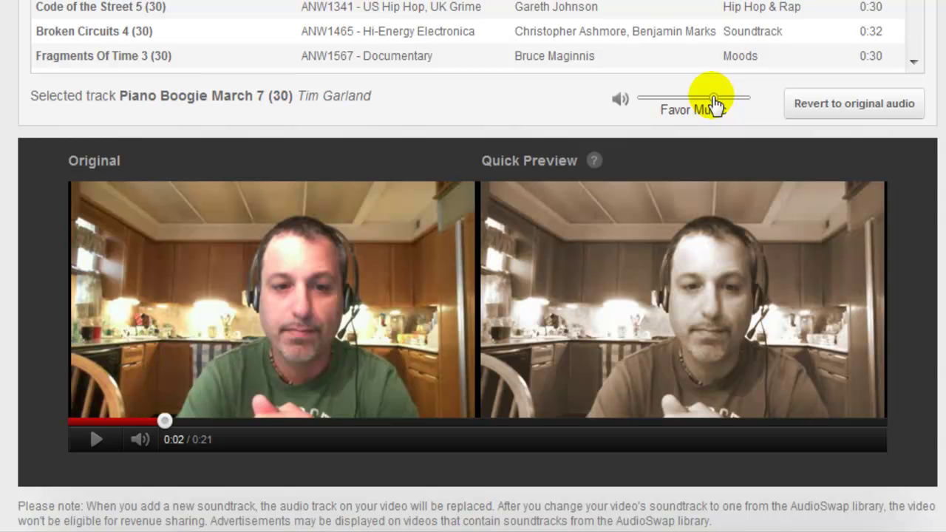
left_click_drag(713, 104, 672, 97)
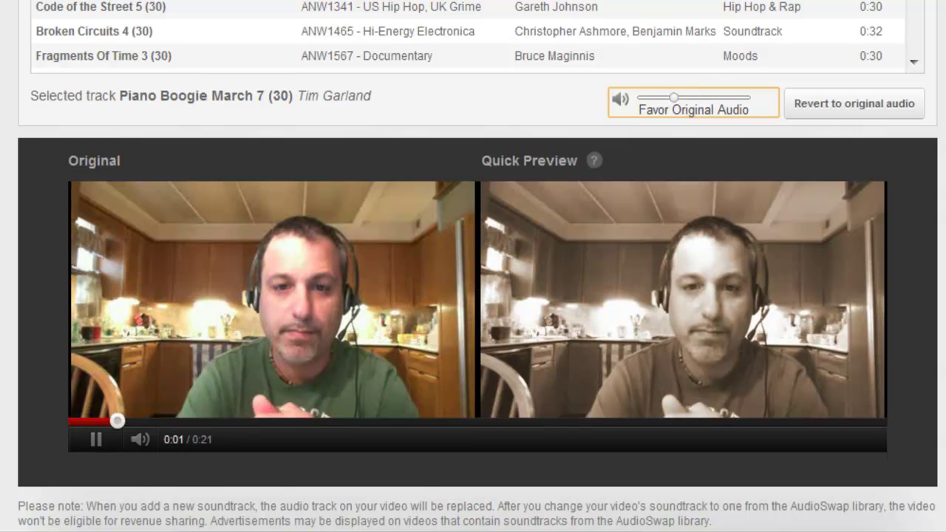
left_click(94, 439)
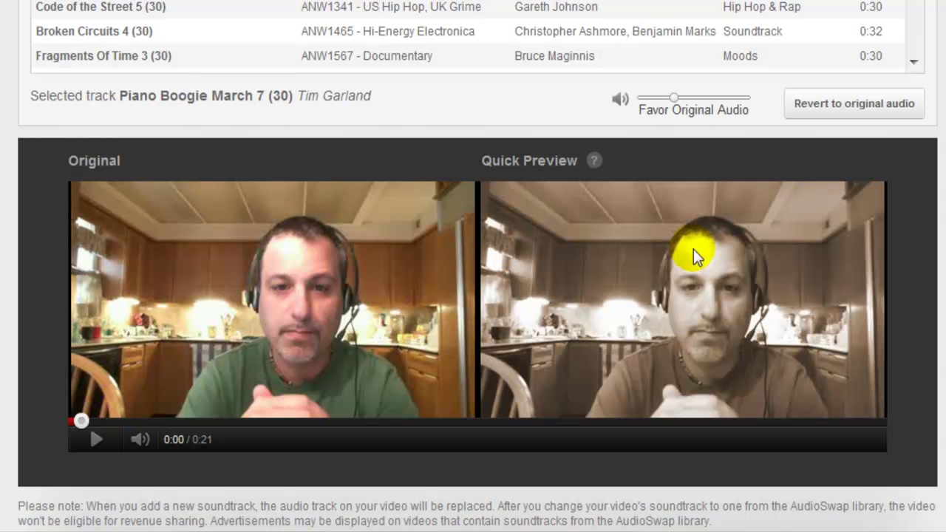
Return to the quick fixes, save the edits to the video with the processing notice accepted, and pause playback on the video's page.
scroll(375, 230, "up", 5)
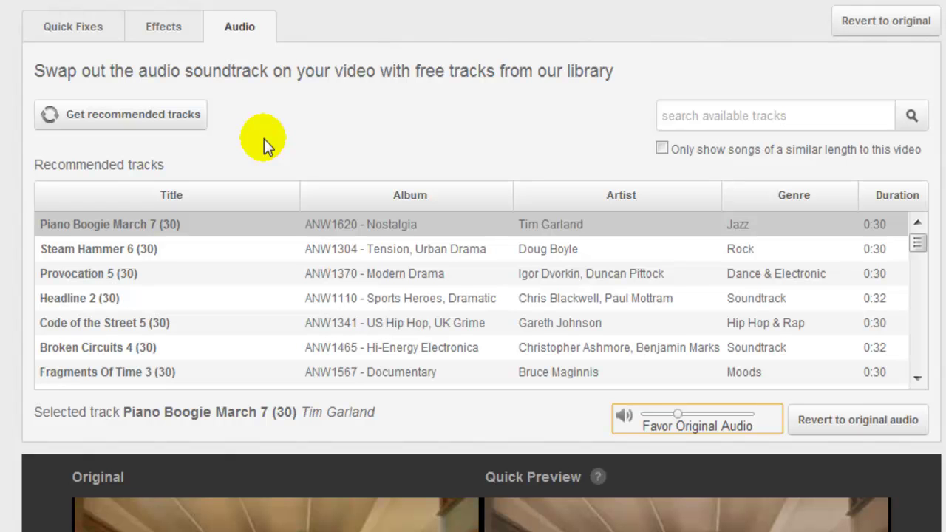
left_click(97, 33)
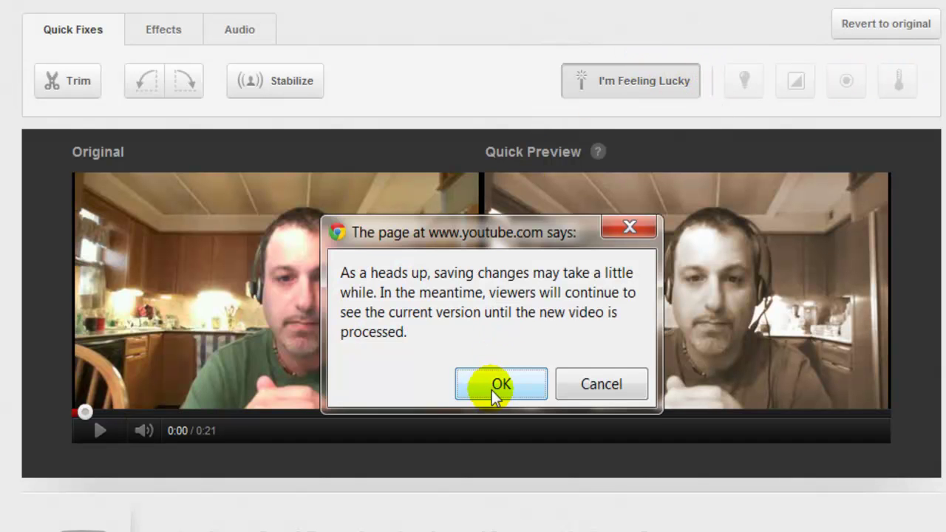
left_click(500, 384)
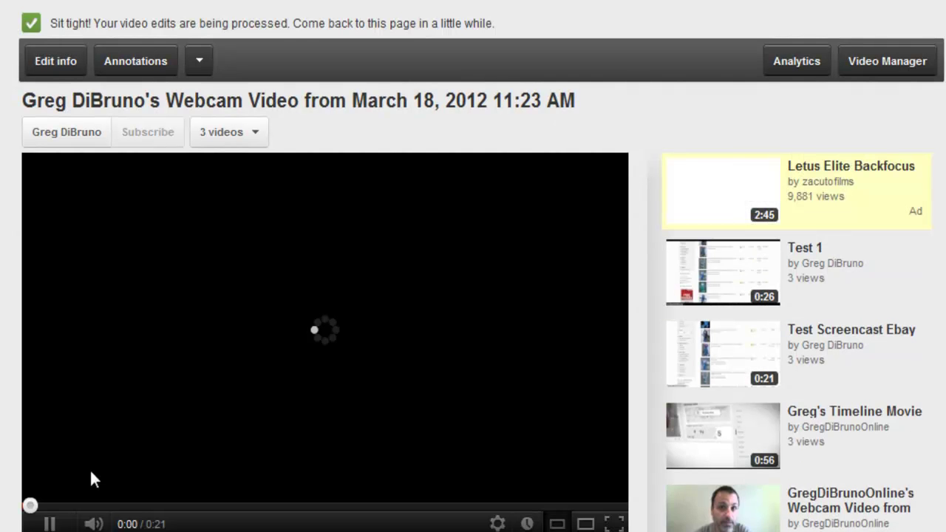
left_click(51, 524)
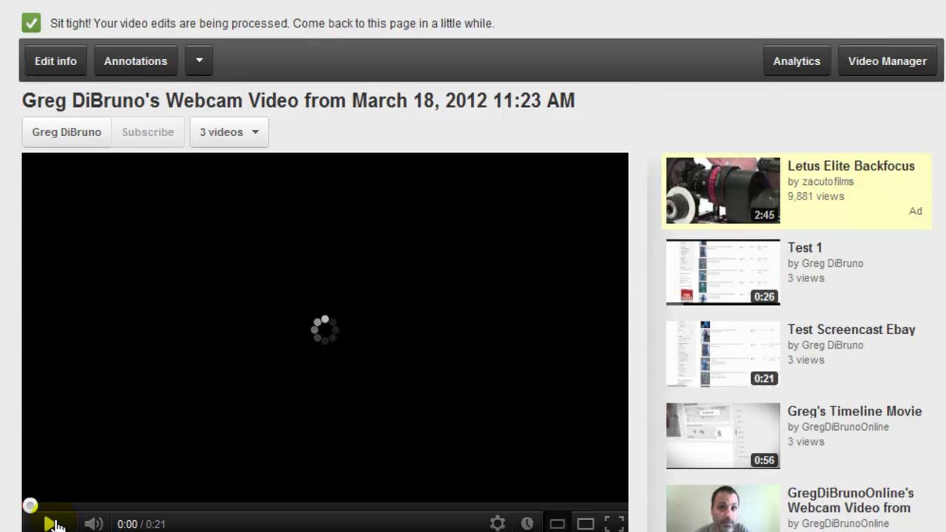